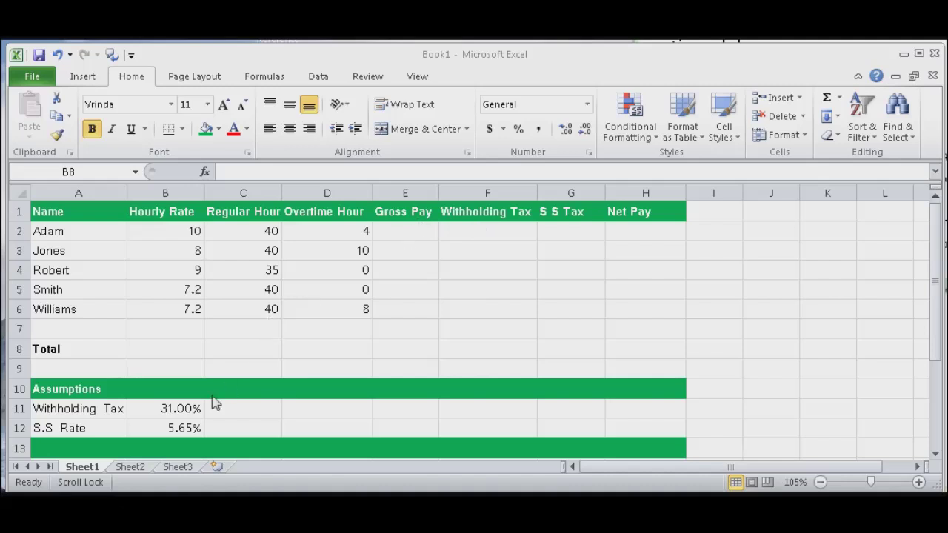
# Step: Review the S.S and withholding tax rates, and Adam's overtime hours and hourly rate
pyautogui.click(183, 428)
pyautogui.click(182, 408)
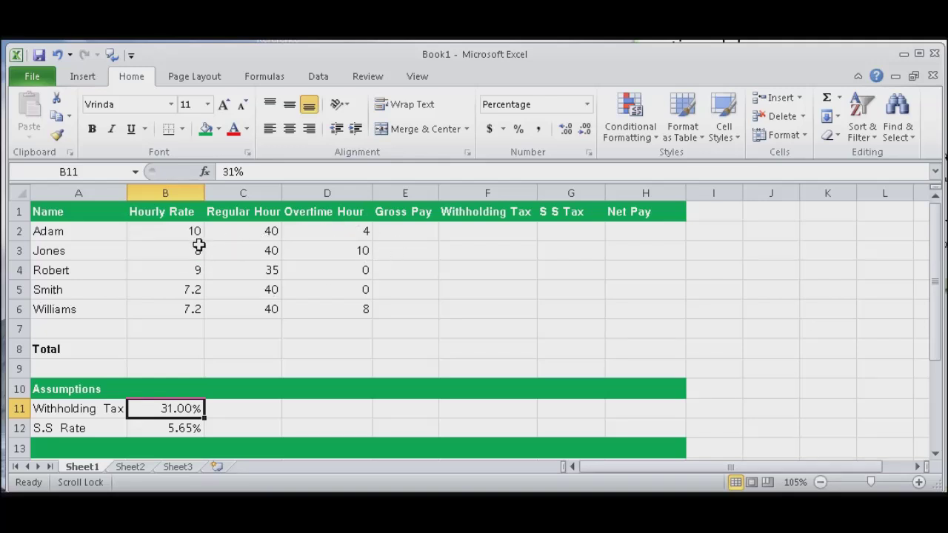
pyautogui.click(350, 236)
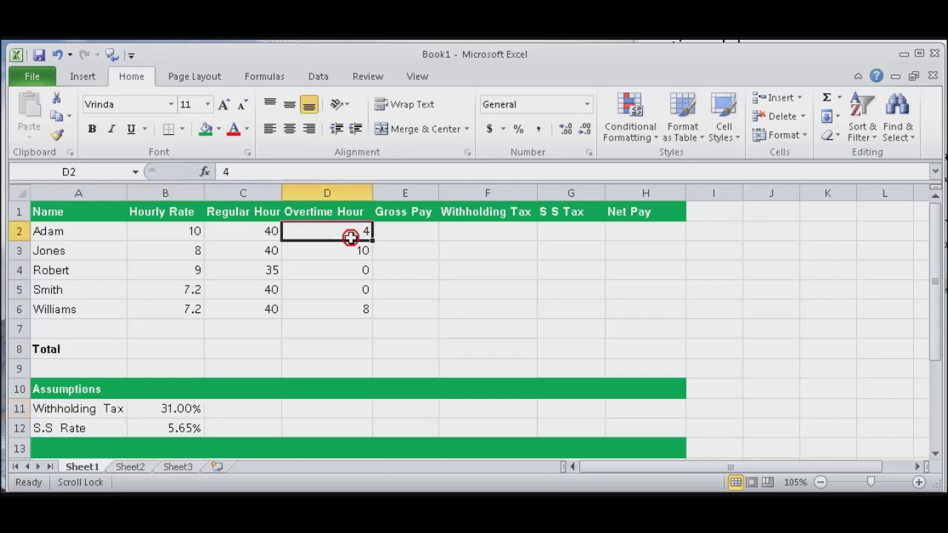
pyautogui.click(192, 234)
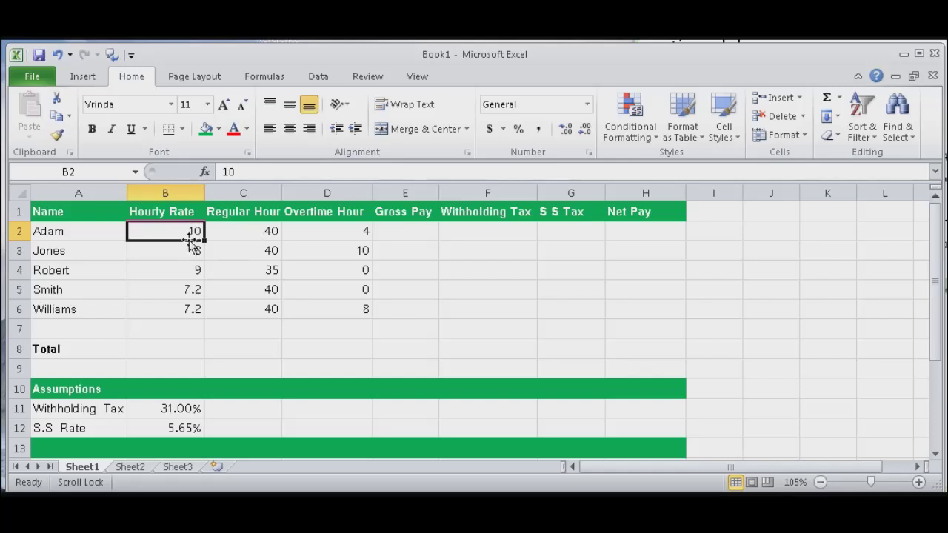
# Step: Enter =B2*C2+D2*B2*1.5 in E2 and fill it down to E6 (460 to 374.4)
pyautogui.click(411, 234)
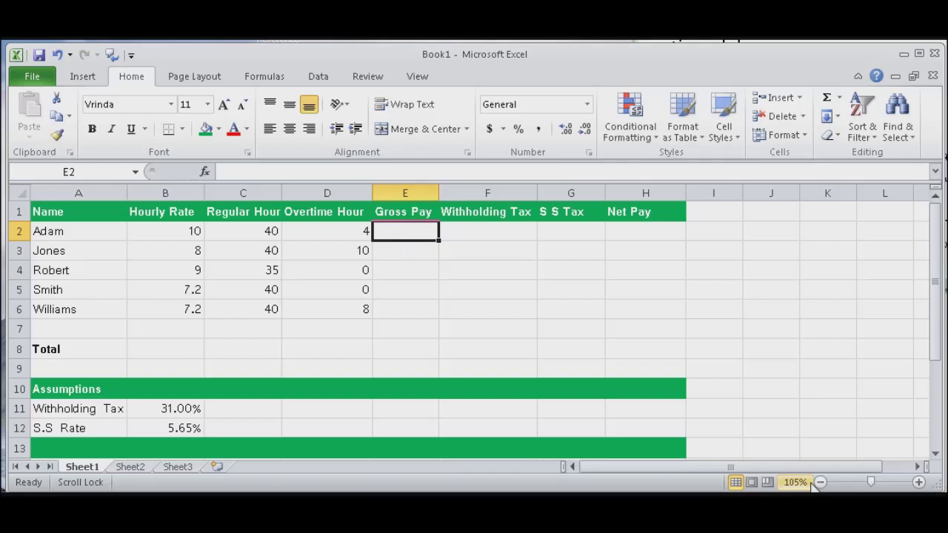
pyautogui.write('=')
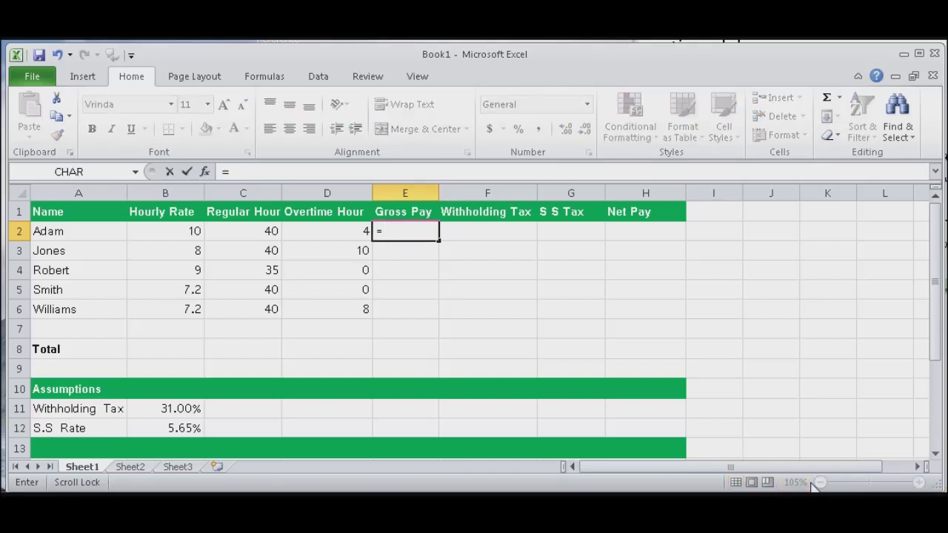
pyautogui.click(196, 232)
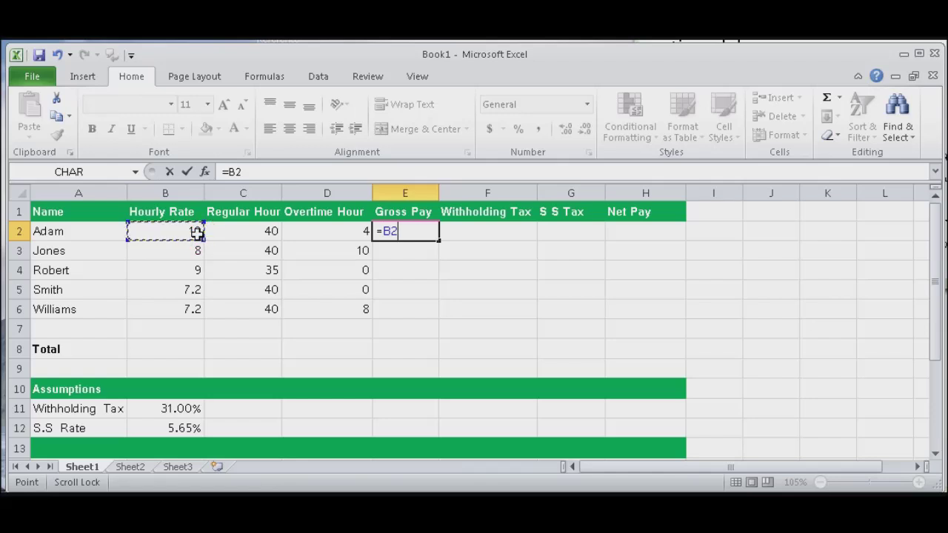
pyautogui.write('*')
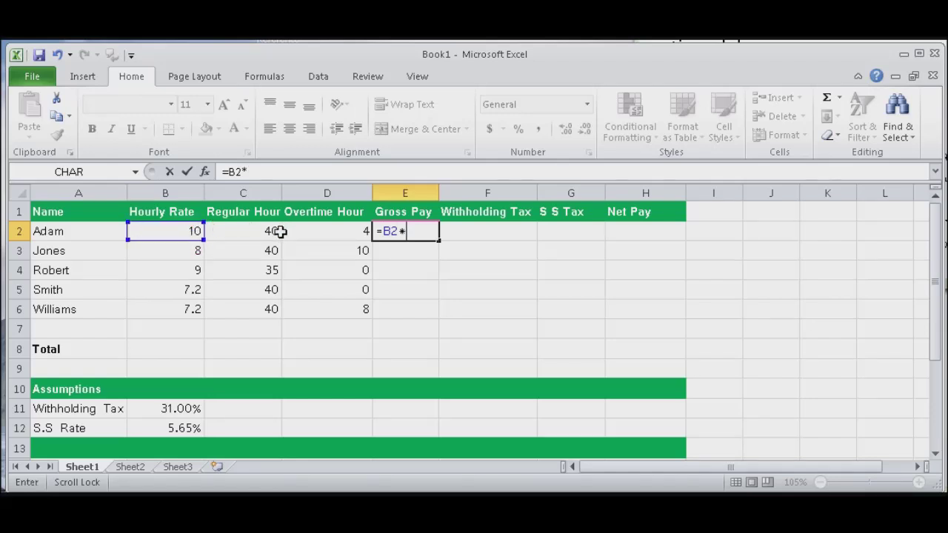
pyautogui.click(266, 232)
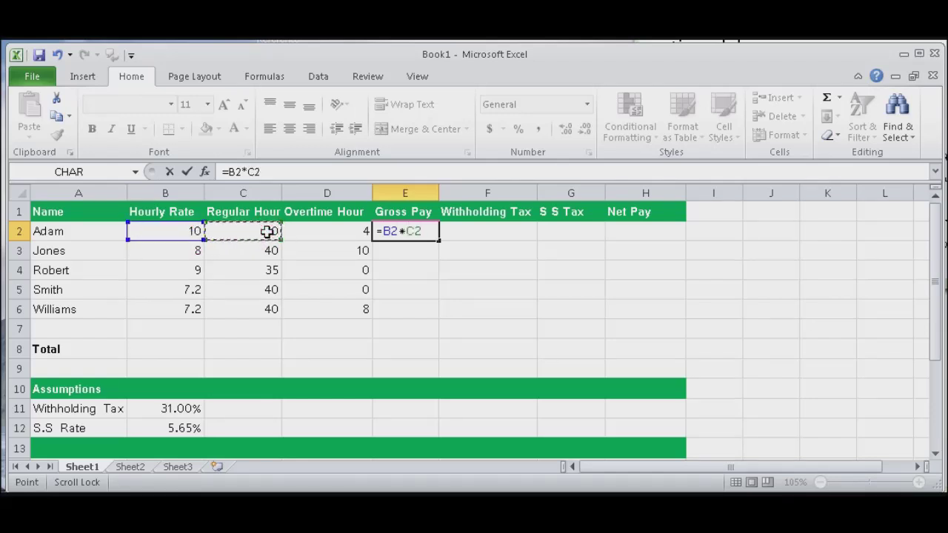
pyautogui.write('+')
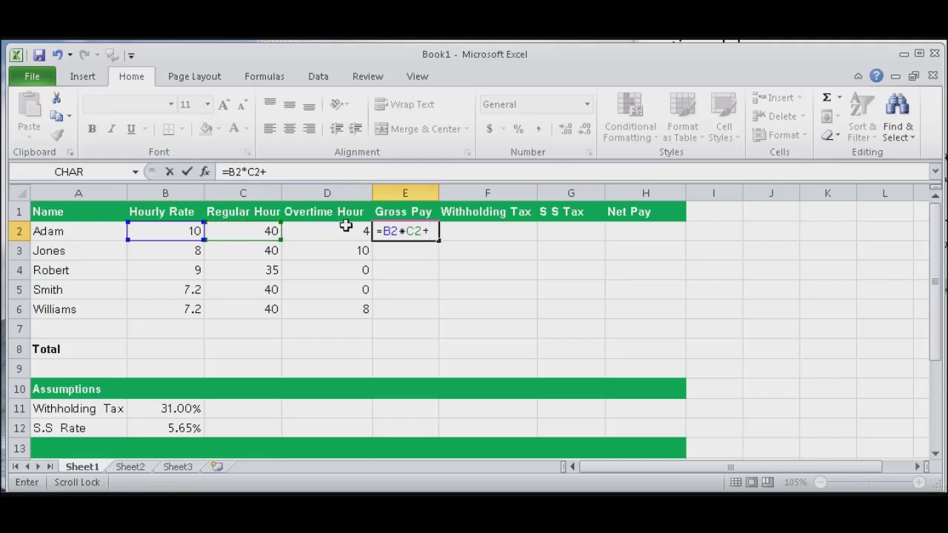
pyautogui.click(364, 232)
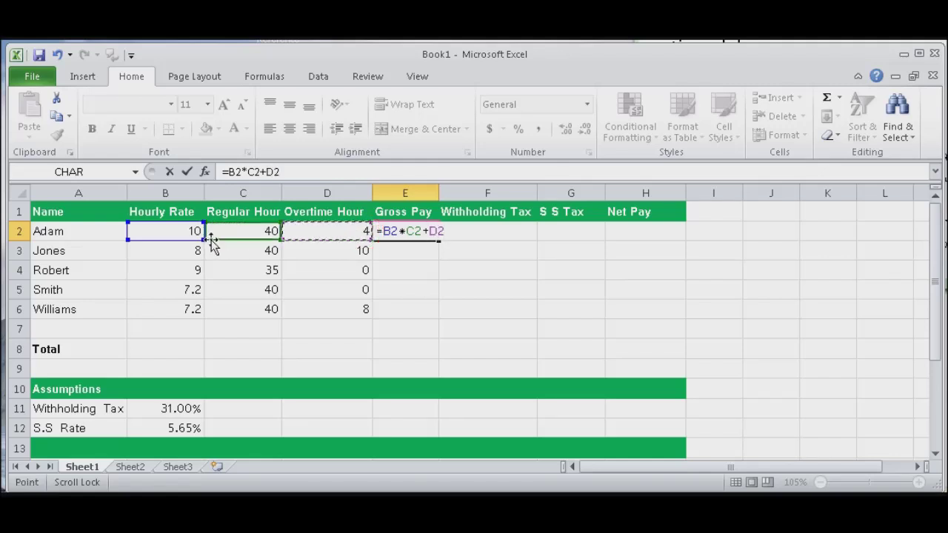
pyautogui.write('*')
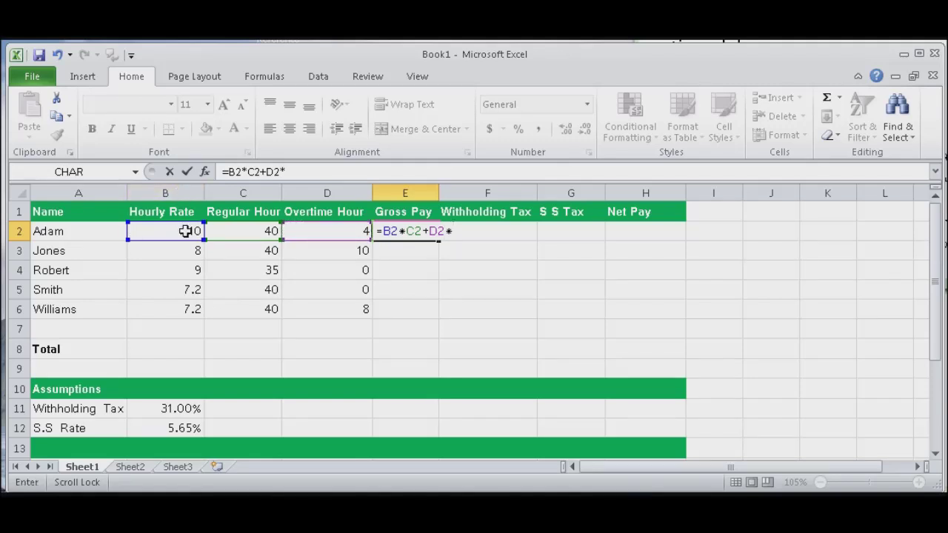
pyautogui.click(185, 231)
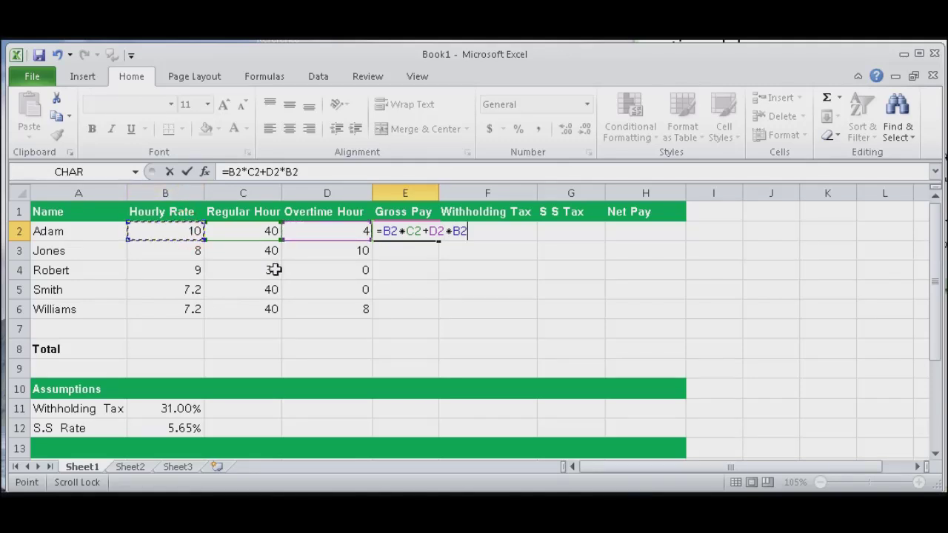
pyautogui.write('*1')
pyautogui.write('.5')
pyautogui.click(429, 231)
pyautogui.moveTo(439, 244); pyautogui.dragTo(436, 314)
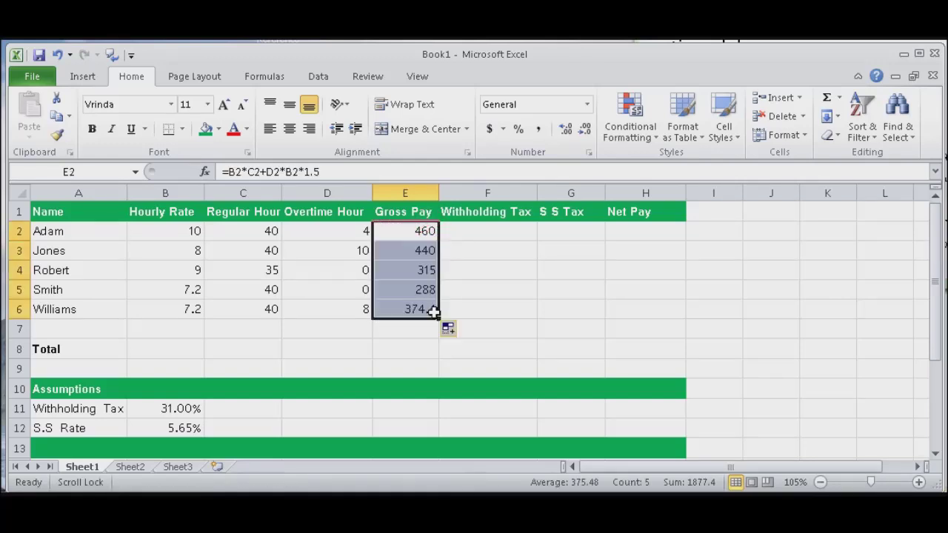
pyautogui.click(506, 233)
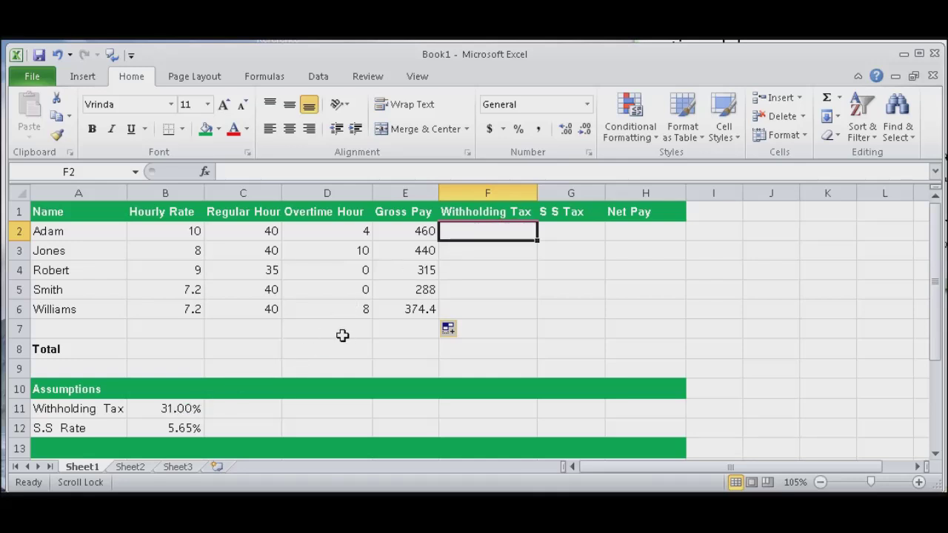
# Step: Enter =E2*$B$11 in F2, giving Adam's withholding tax of 142.6
pyautogui.write('=')
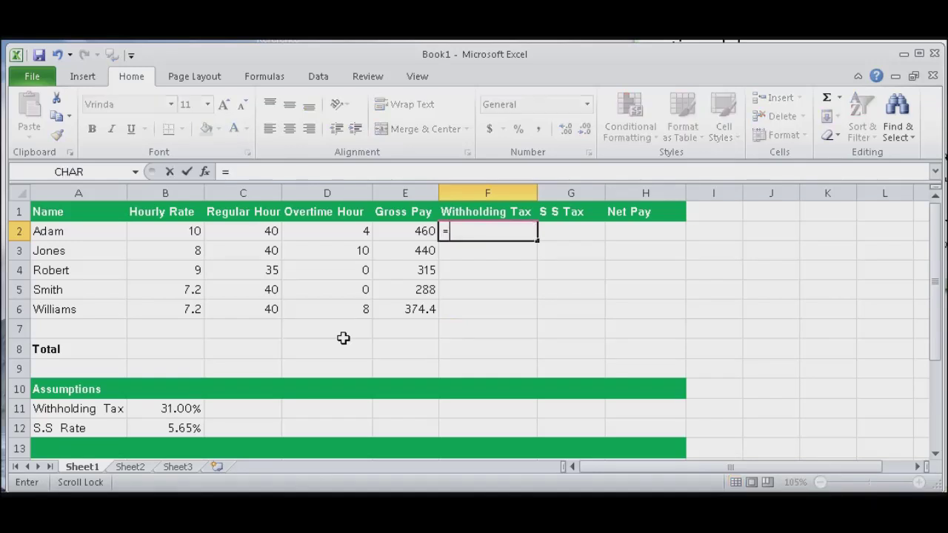
pyautogui.click(427, 233)
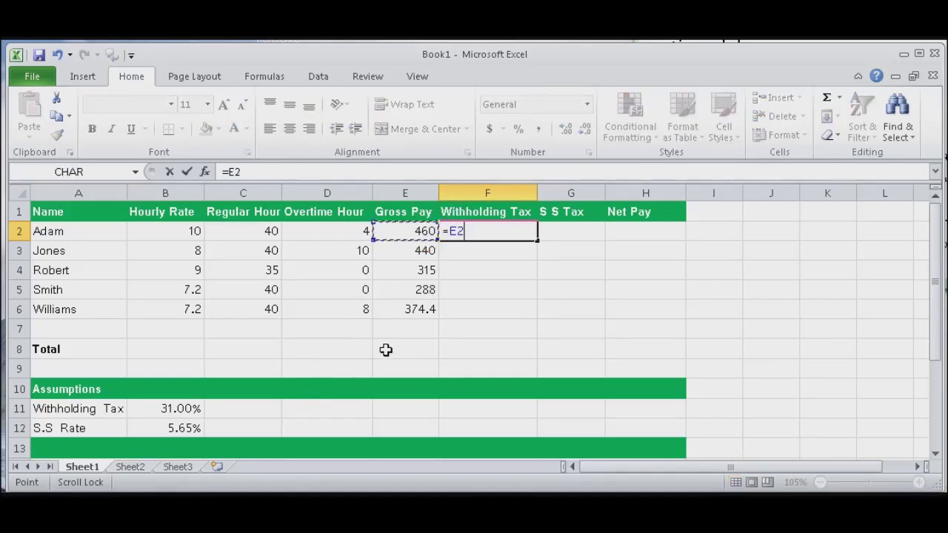
pyautogui.write('*')
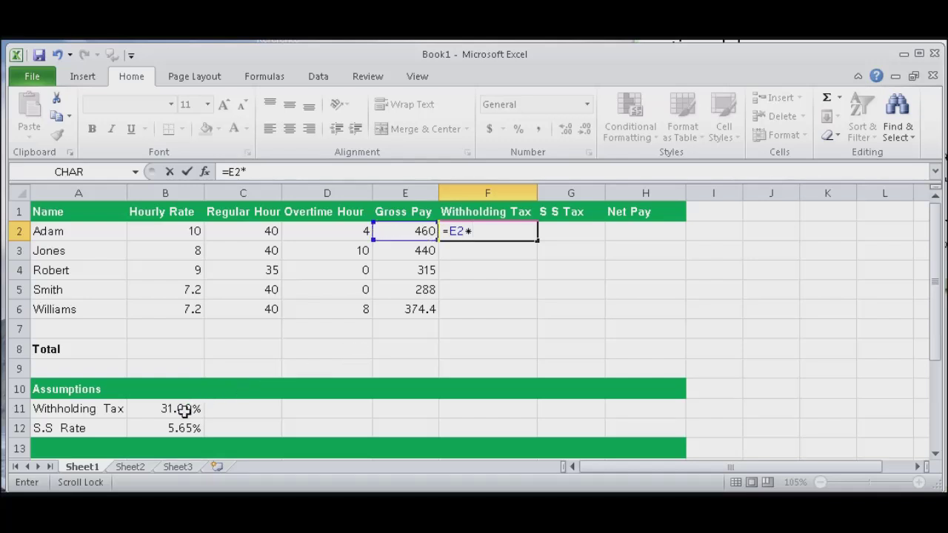
pyautogui.click(183, 411)
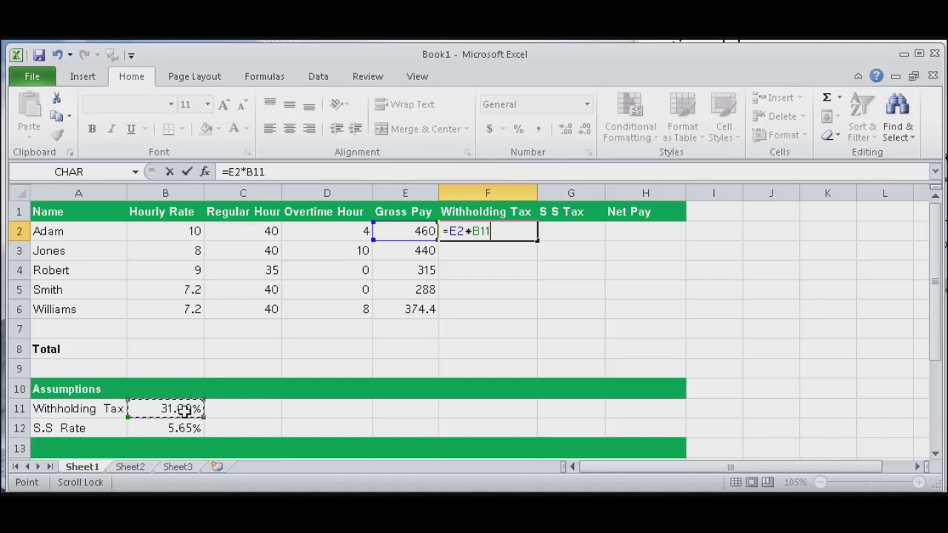
pyautogui.press('F4')
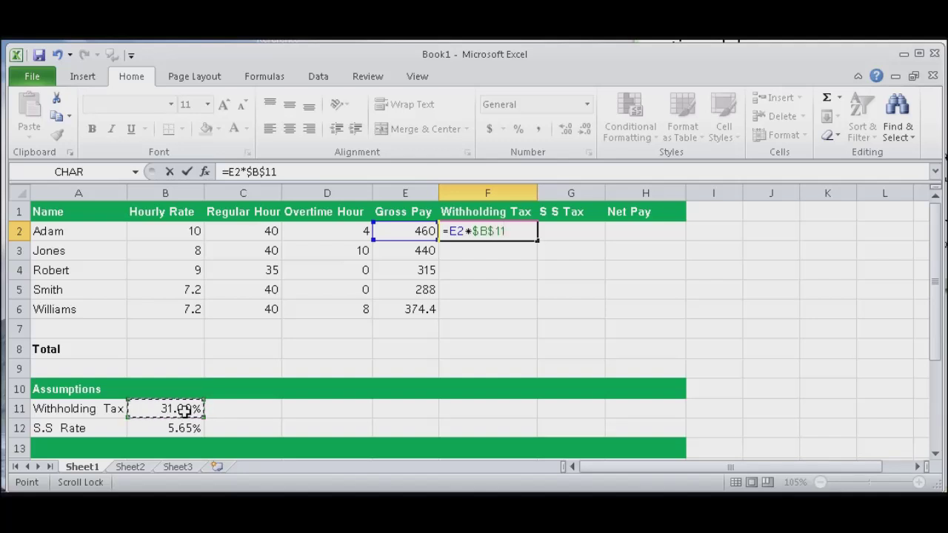
pyautogui.press('Return')
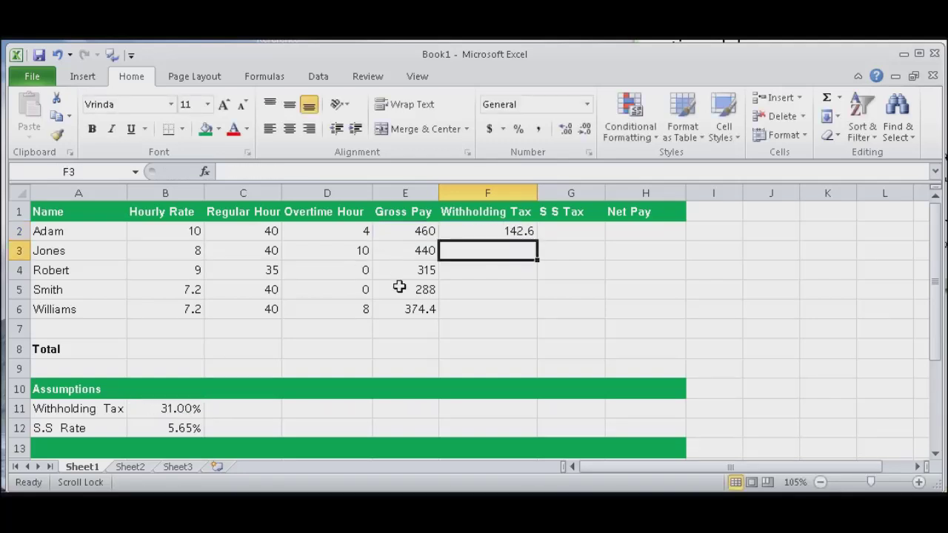
# Step: Fill the withholding tax formula down to F6, then begin a formula in G2
pyautogui.click(522, 234)
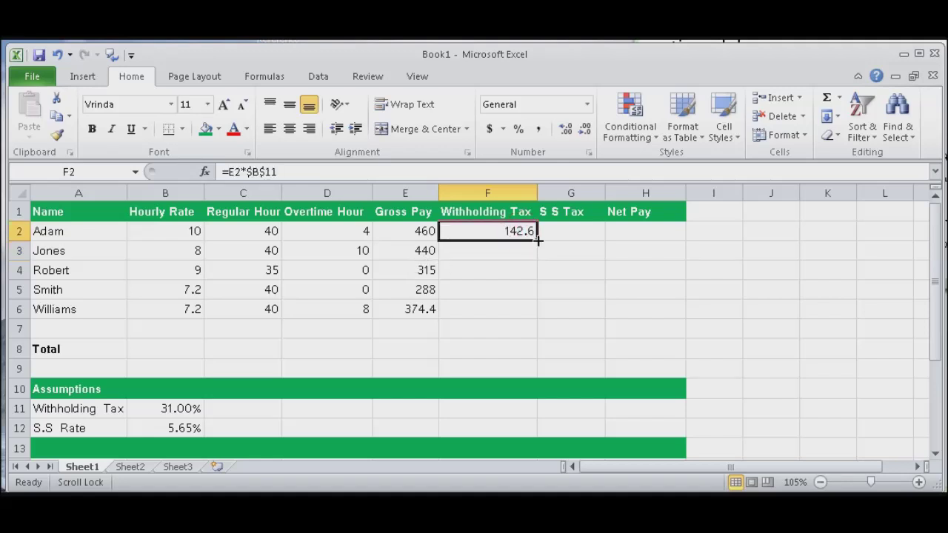
pyautogui.moveTo(537, 241); pyautogui.dragTo(530, 316)
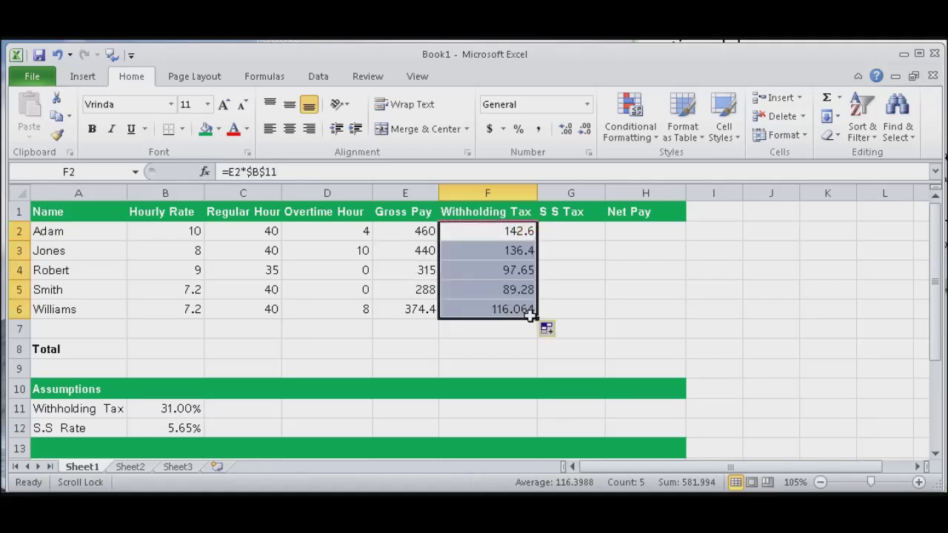
pyautogui.click(597, 231)
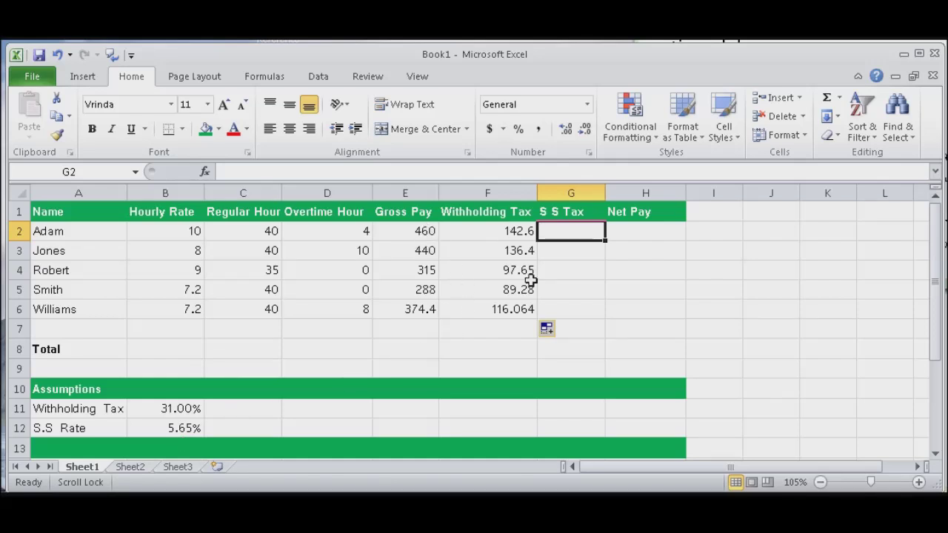
pyautogui.write('=')
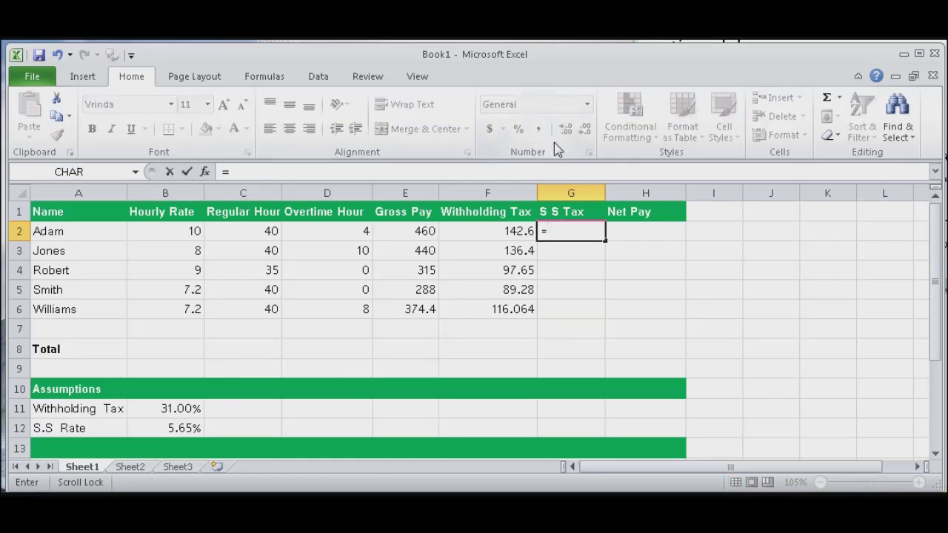
# Step: Complete =E2*$B$12 in G2 and fill it down to G6 (25.99 to 21.1536)
pyautogui.click(416, 232)
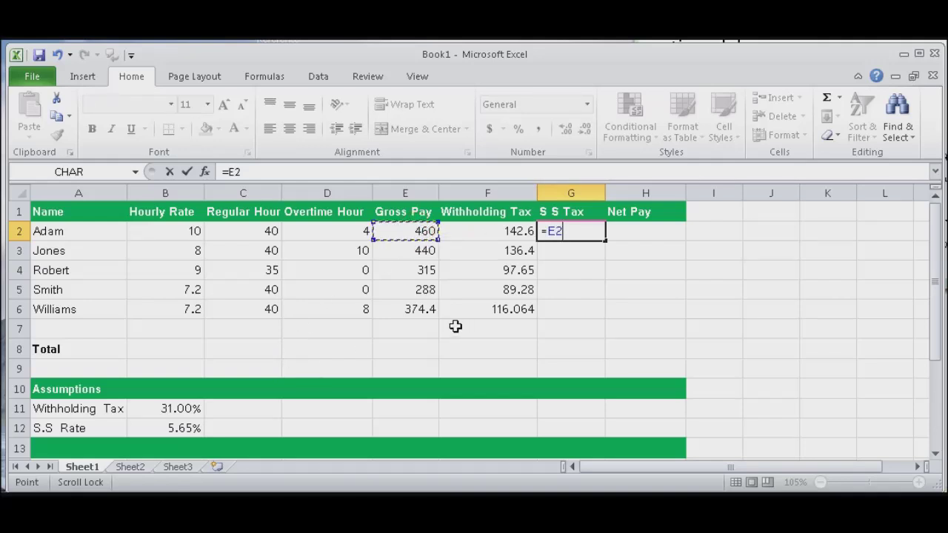
pyautogui.write('*')
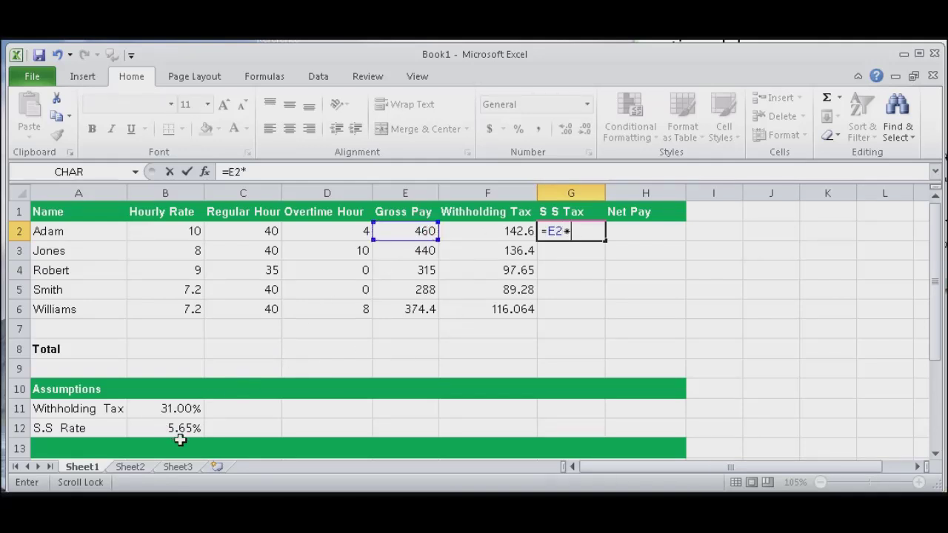
pyautogui.click(182, 429)
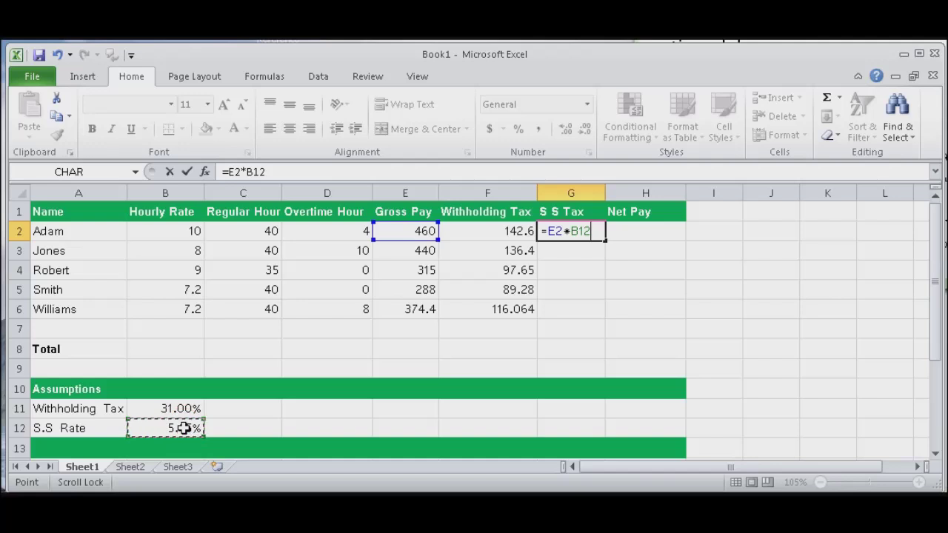
pyautogui.press('F4')
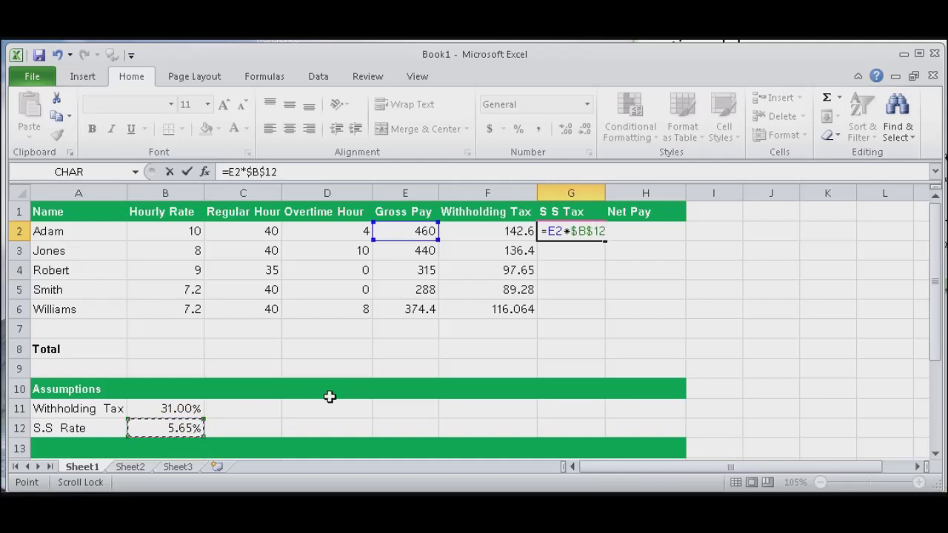
pyautogui.hotkey('ctrl', 'Return')
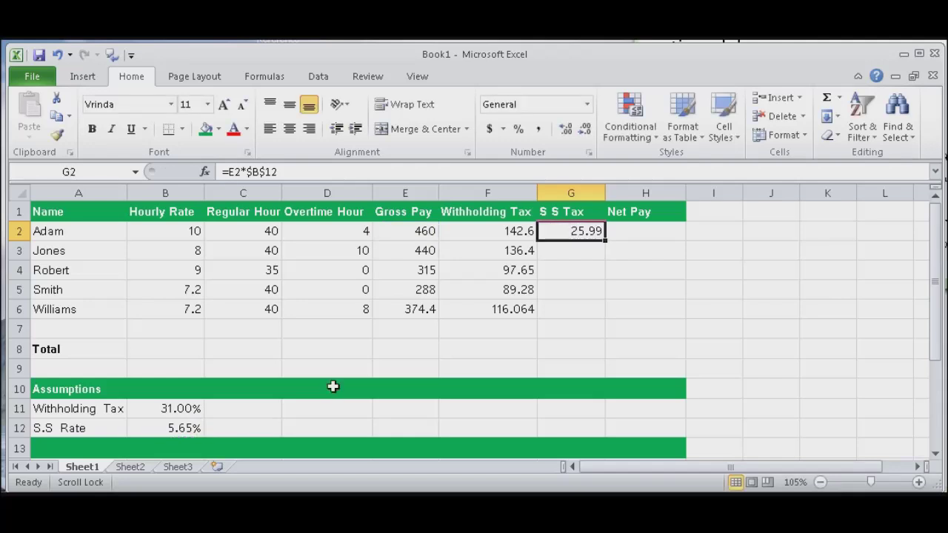
pyautogui.doubleClick(605, 239)
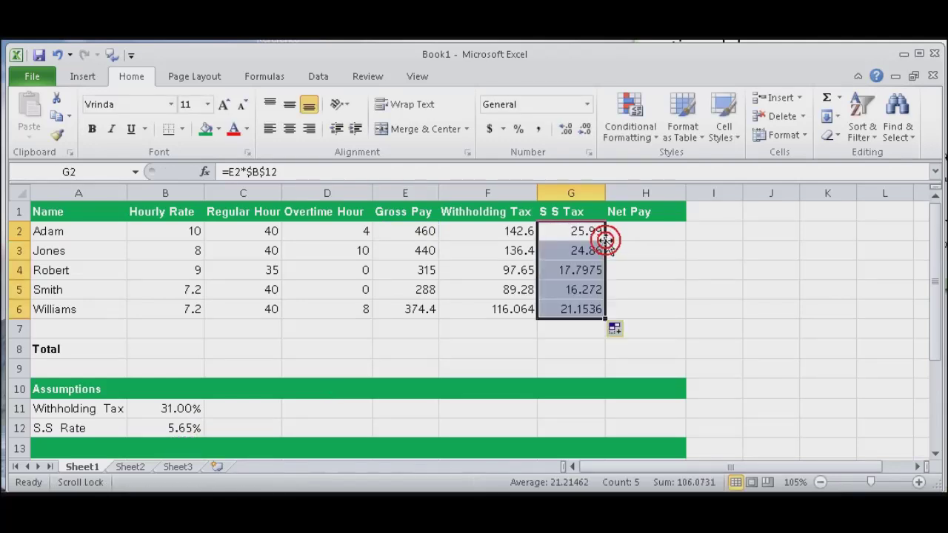
pyautogui.click(663, 234)
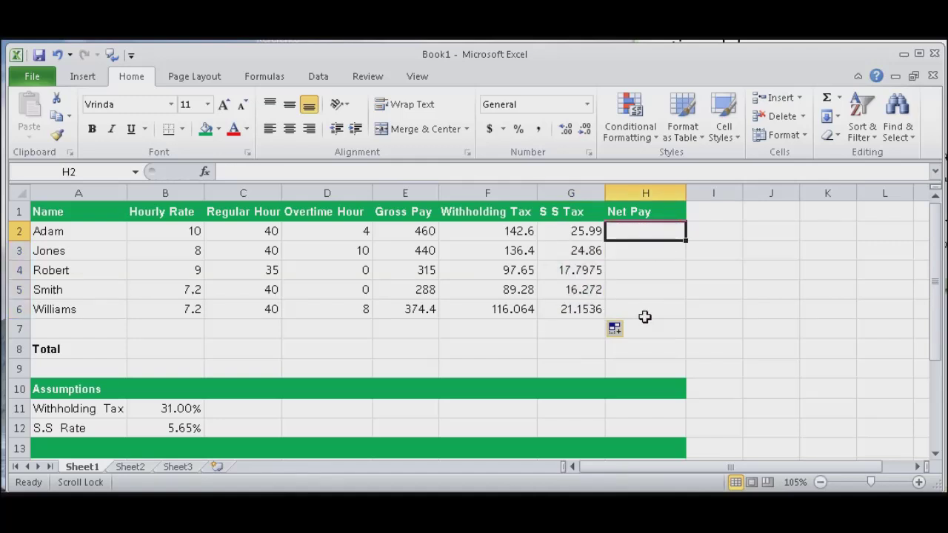
# Step: Enter =E2-(F2+G2) in H2 and fill it down to H6 (291.41 to 237.1824)
pyautogui.write('=')
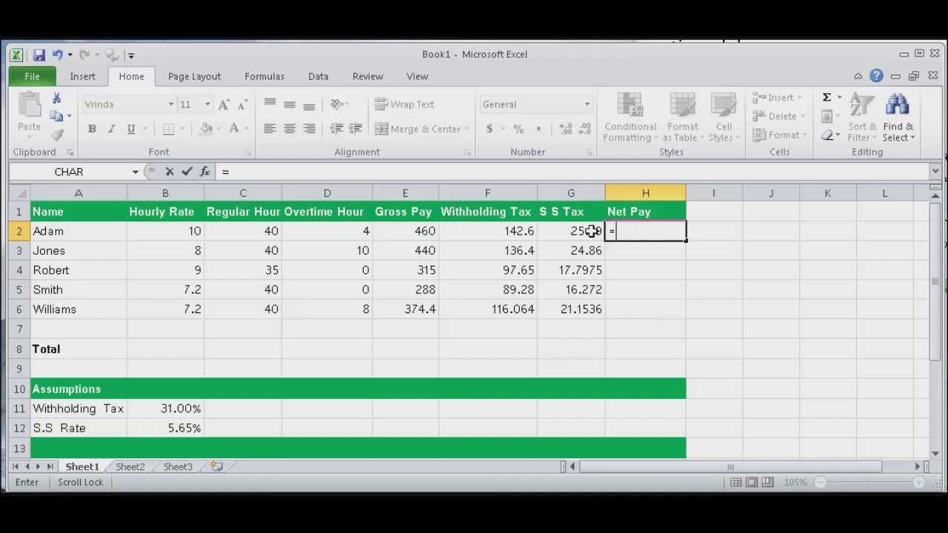
pyautogui.click(429, 233)
pyautogui.write('-')
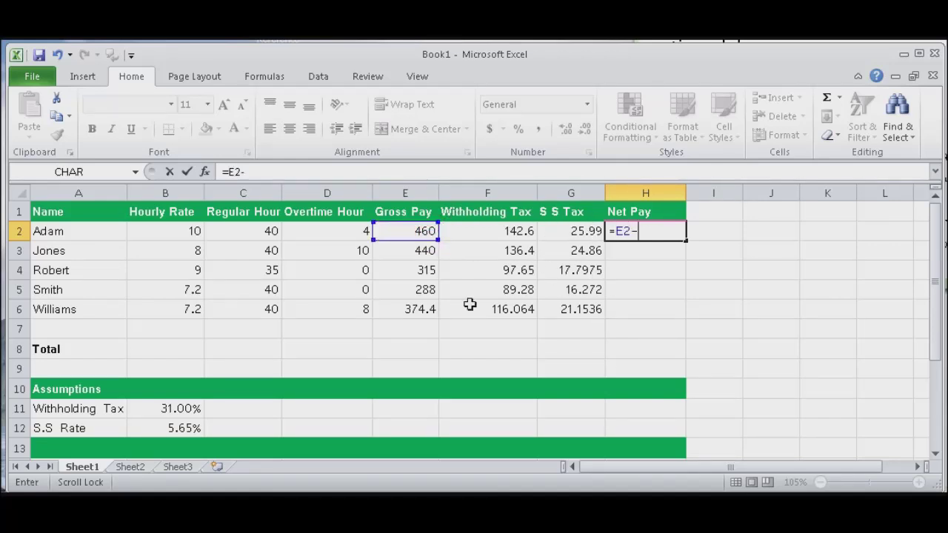
pyautogui.write('(')
pyautogui.click(511, 231)
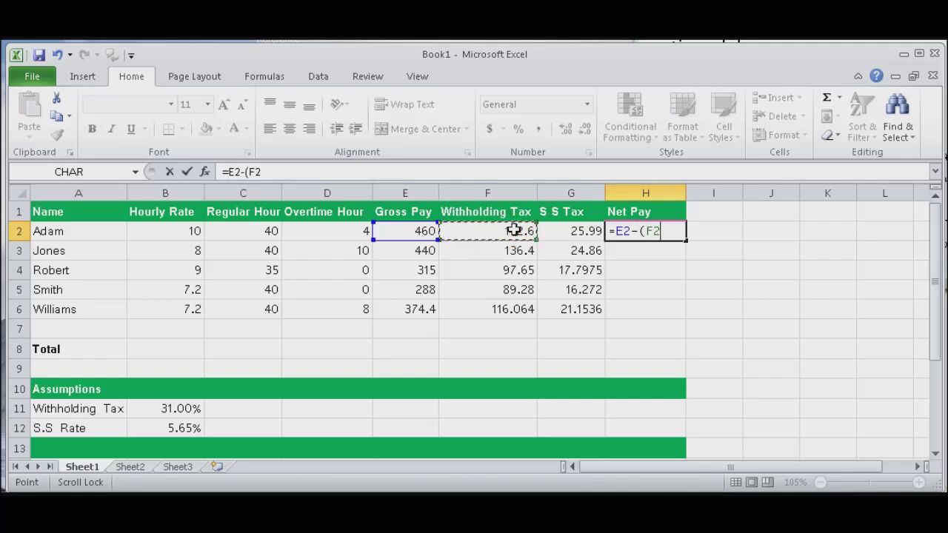
pyautogui.write('+')
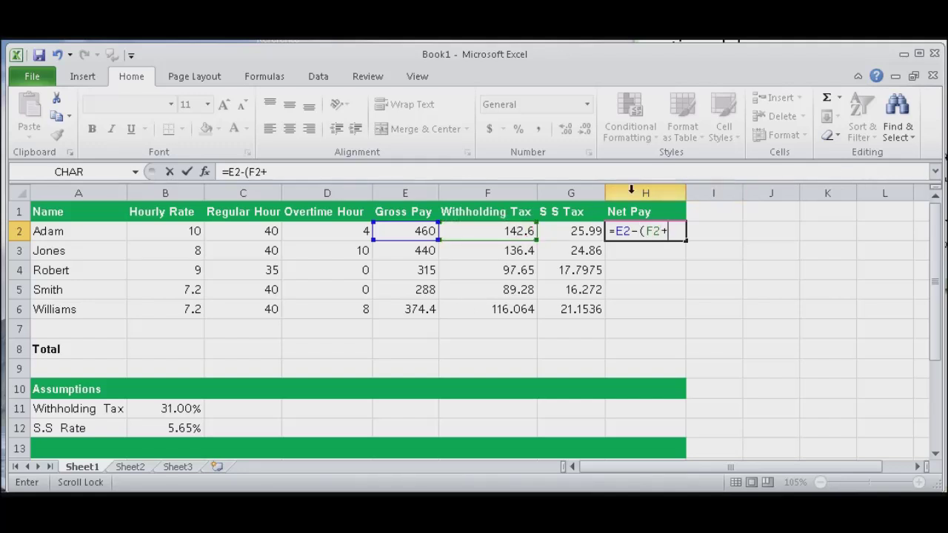
pyautogui.click(593, 233)
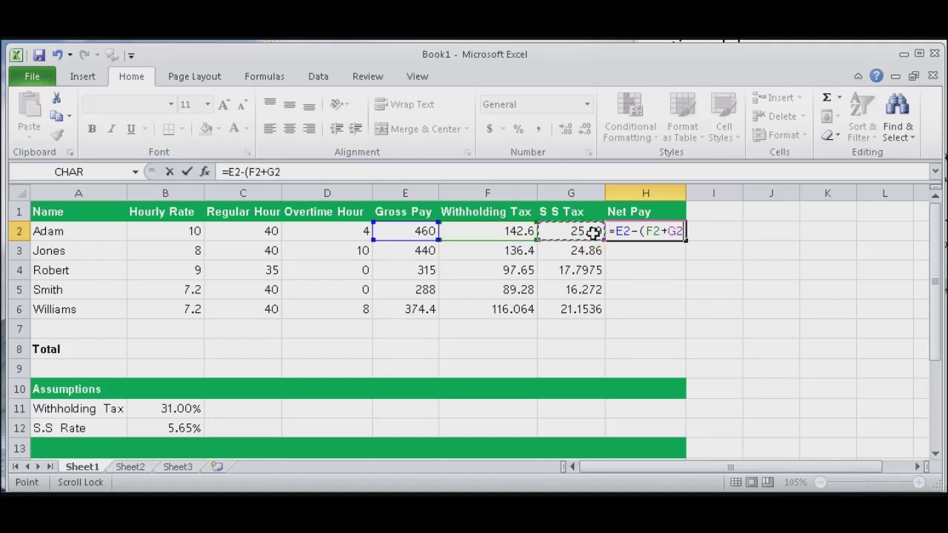
pyautogui.press('Return')
pyautogui.press('Return')
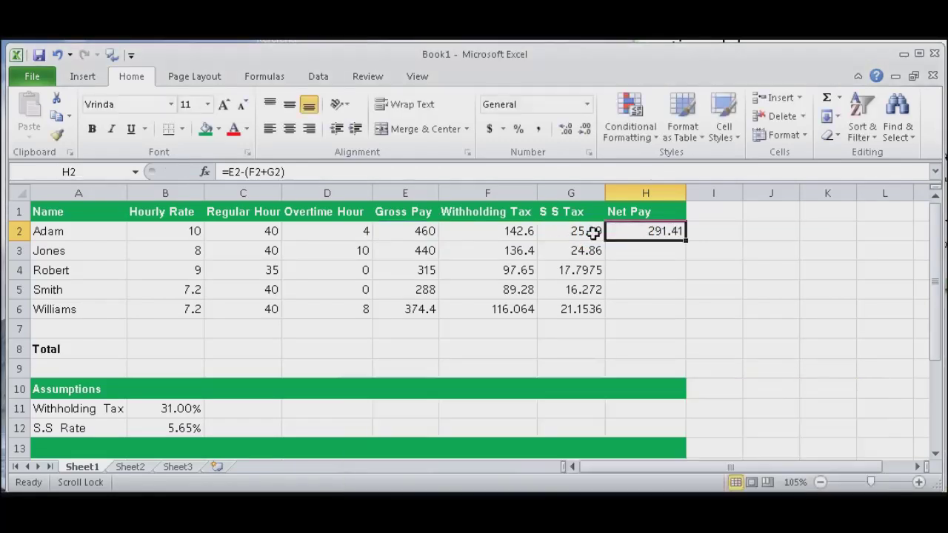
pyautogui.doubleClick(686, 241)
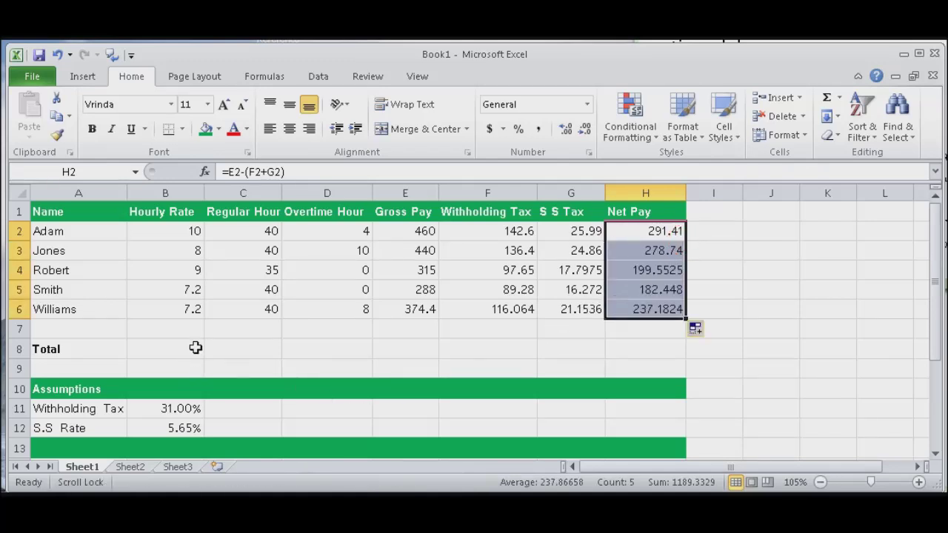
pyautogui.click(417, 345)
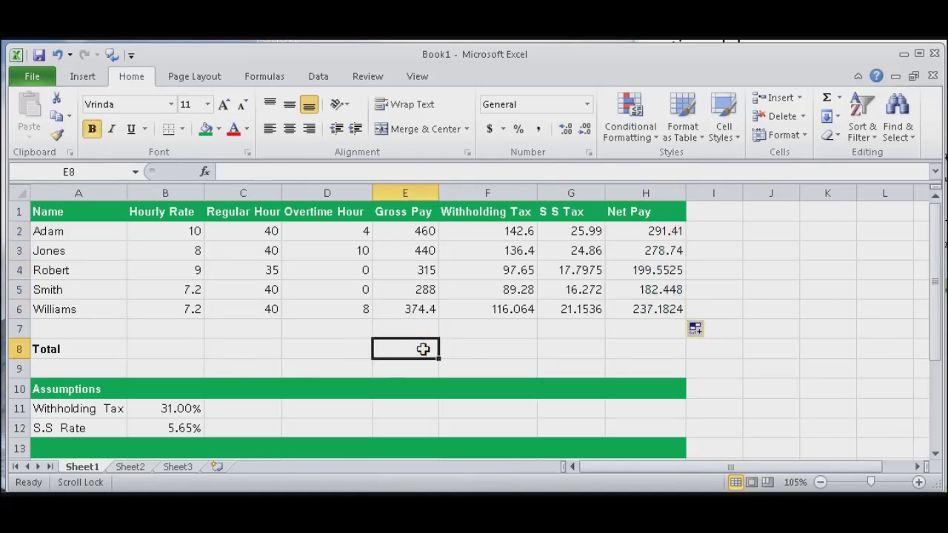
# Step: AutoSum Gross Pay into E8 (1877.4) and Withholding Tax into F8 (581.994)
pyautogui.click(827, 100)
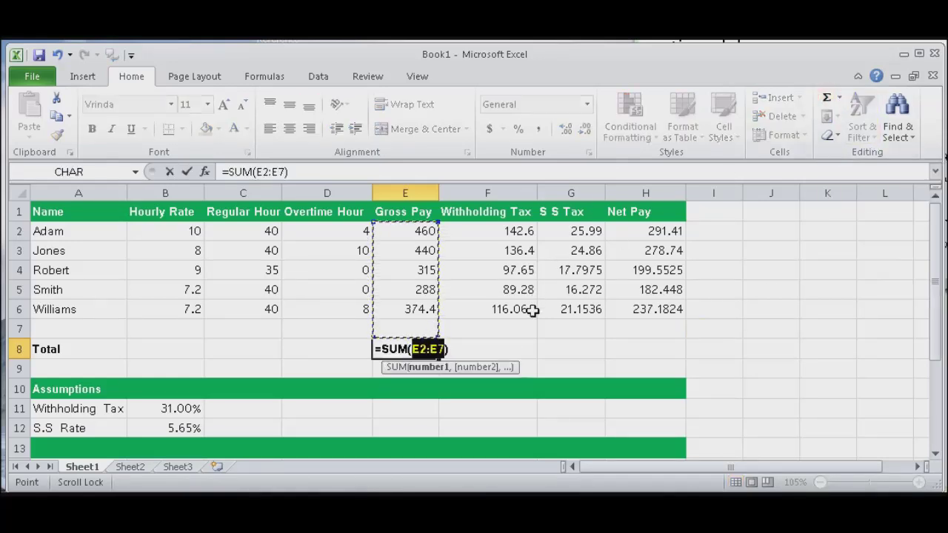
pyautogui.press('Return')
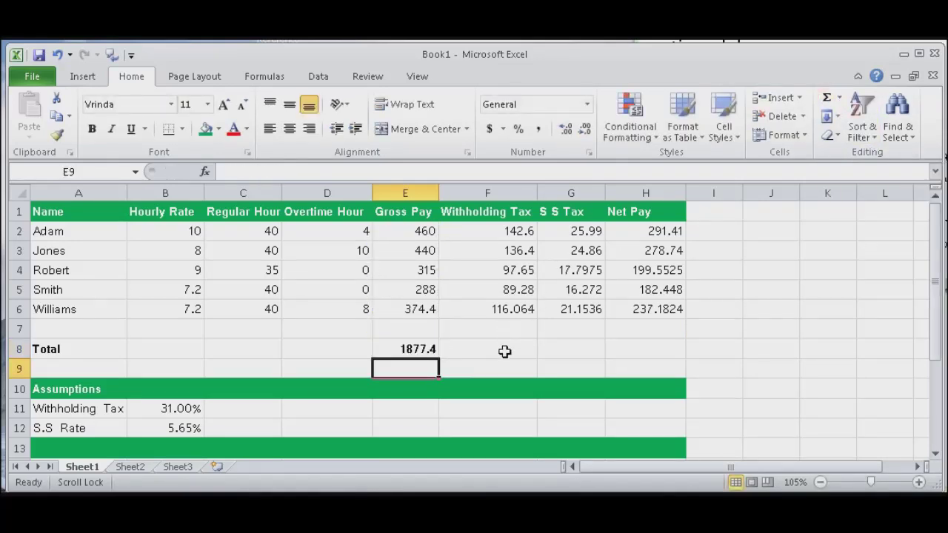
pyautogui.click(503, 349)
pyautogui.click(827, 99)
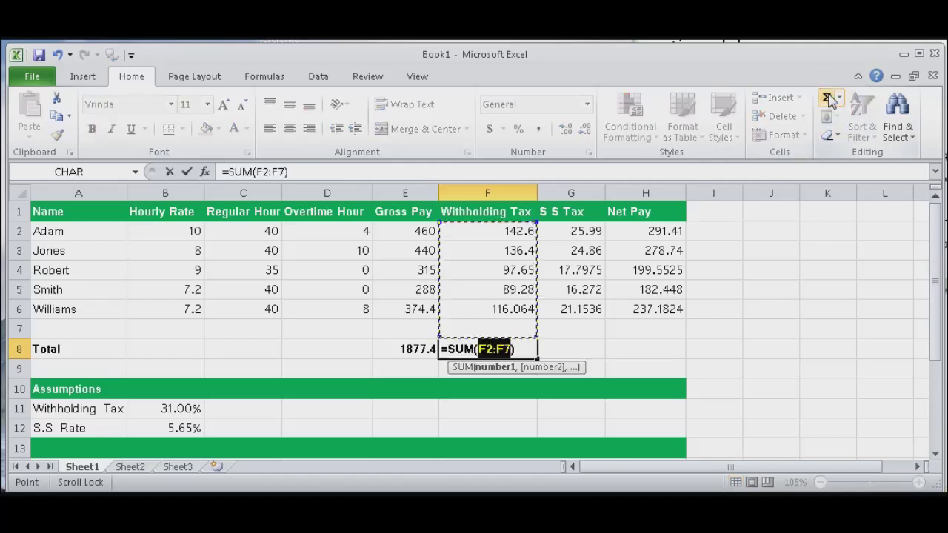
pyautogui.press('Return')
# Step: AutoSum into G8 and drag it across to H8, giving 2459.394 and 3041.388
pyautogui.click(599, 349)
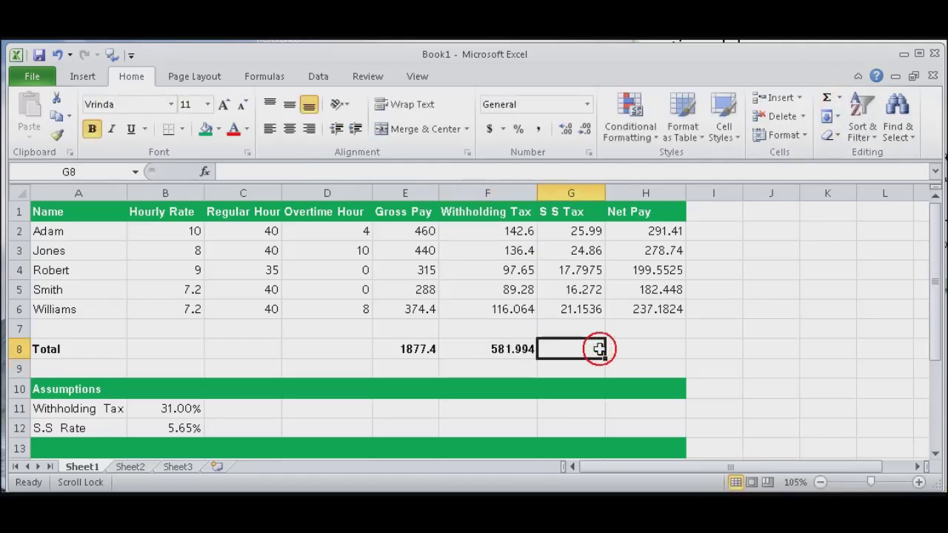
pyautogui.press('Return')
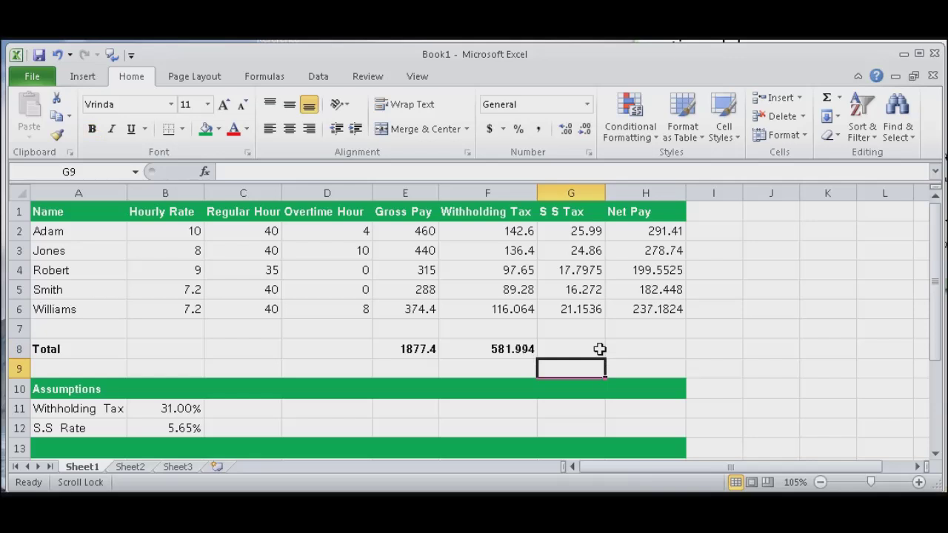
pyautogui.click(600, 349)
pyautogui.click(827, 97)
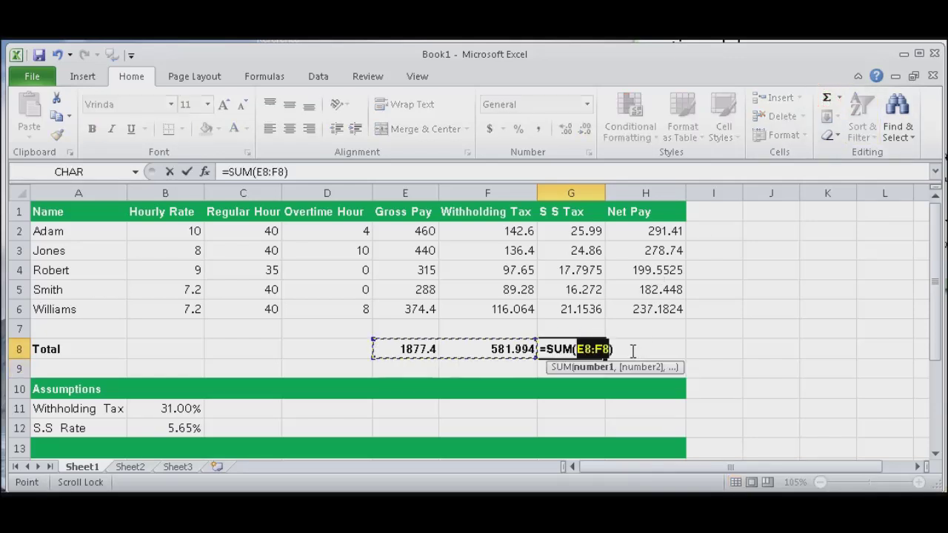
pyautogui.press('Return')
pyautogui.click(580, 348)
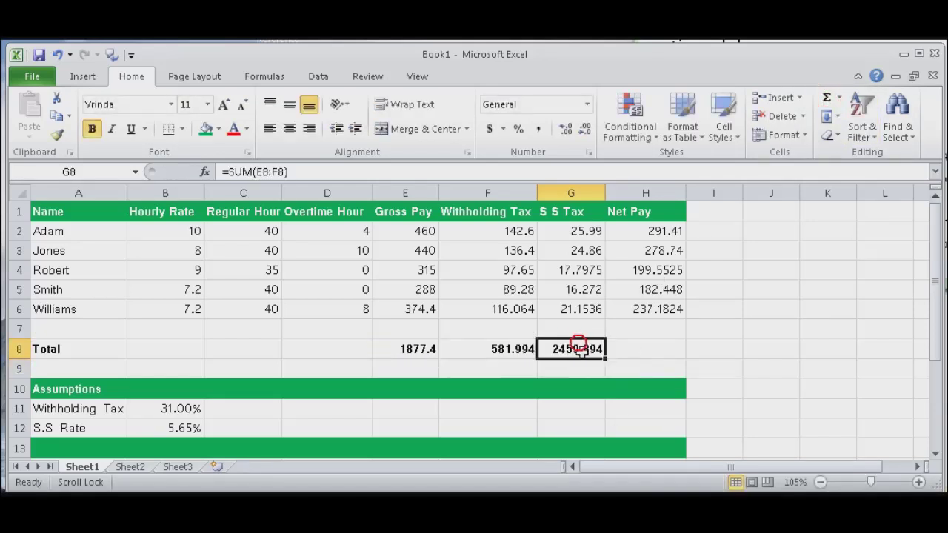
pyautogui.moveTo(605, 358); pyautogui.dragTo(689, 356)
pyautogui.click(415, 412)
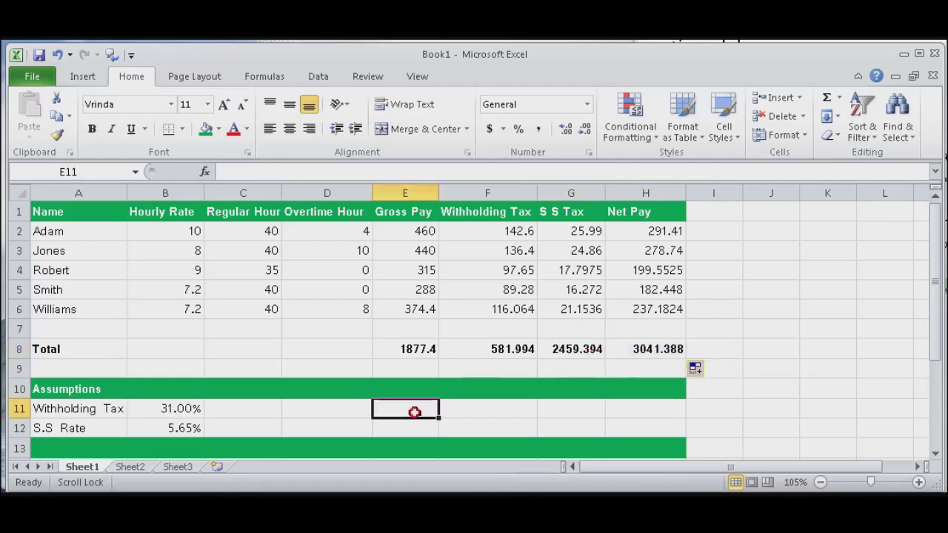